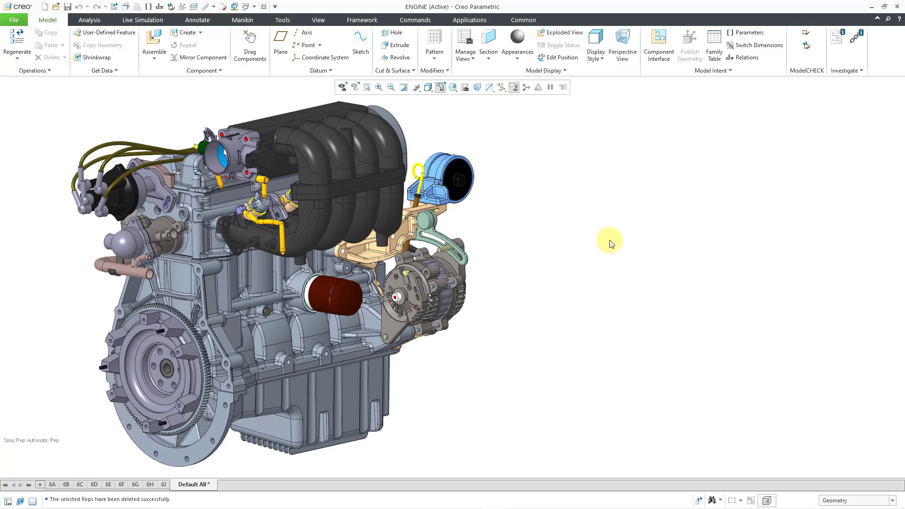
# Add a new simplified rep named 'Manifolds' in View Manager and start editing it
pyautogui.click(462, 42)
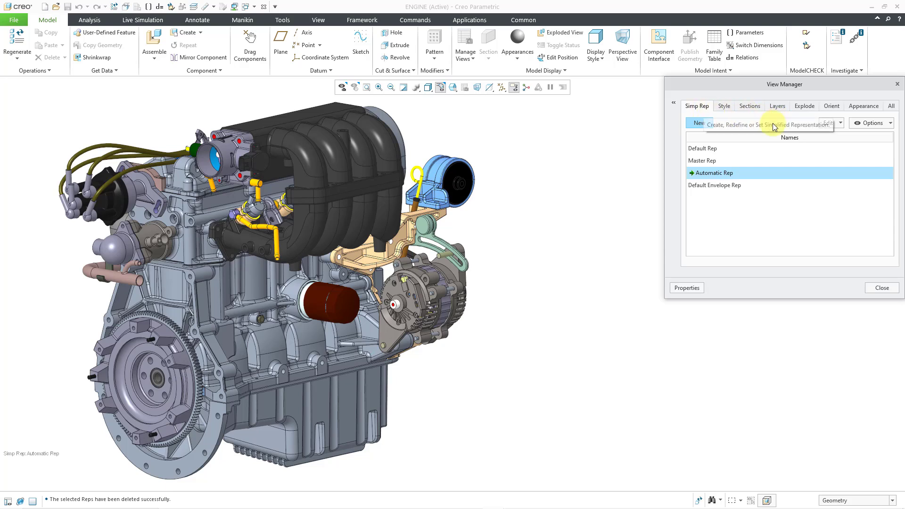
pyautogui.click(700, 123)
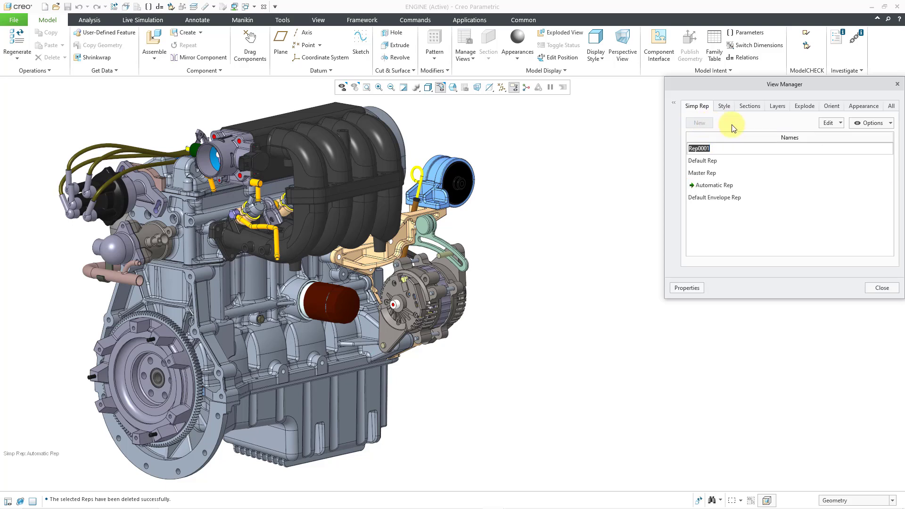
pyautogui.write('Manifolds')
pyautogui.press('Return')
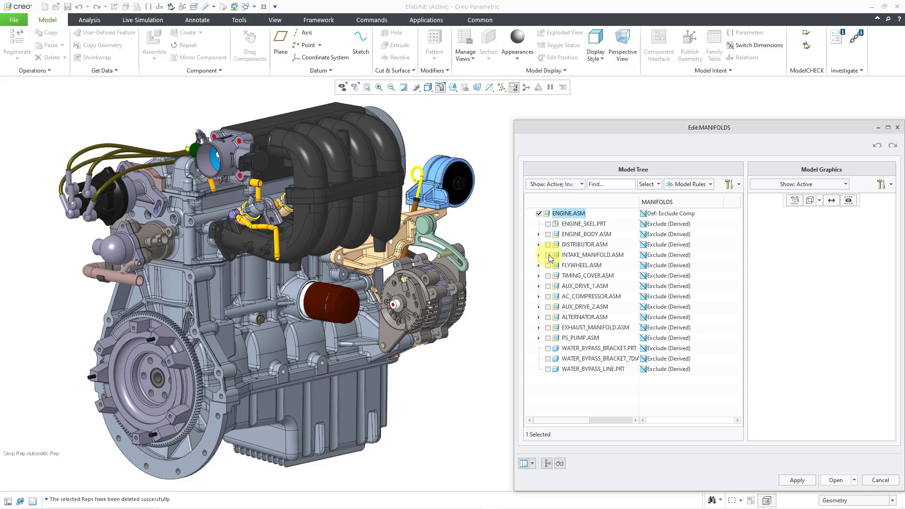
# Include INTAKE_MANIFOLD.ASM and EXHAUST_MANIFOLD.PRT as Master Rep
pyautogui.click(673, 255)
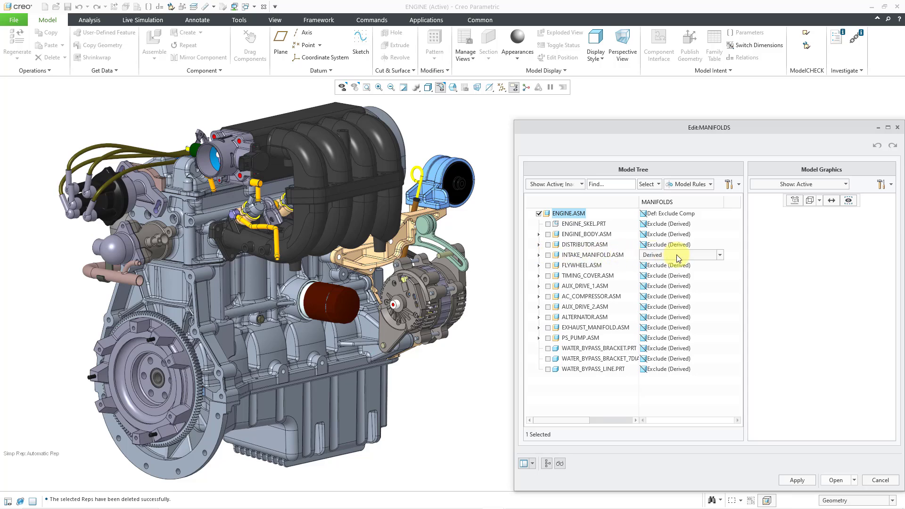
pyautogui.click(678, 255)
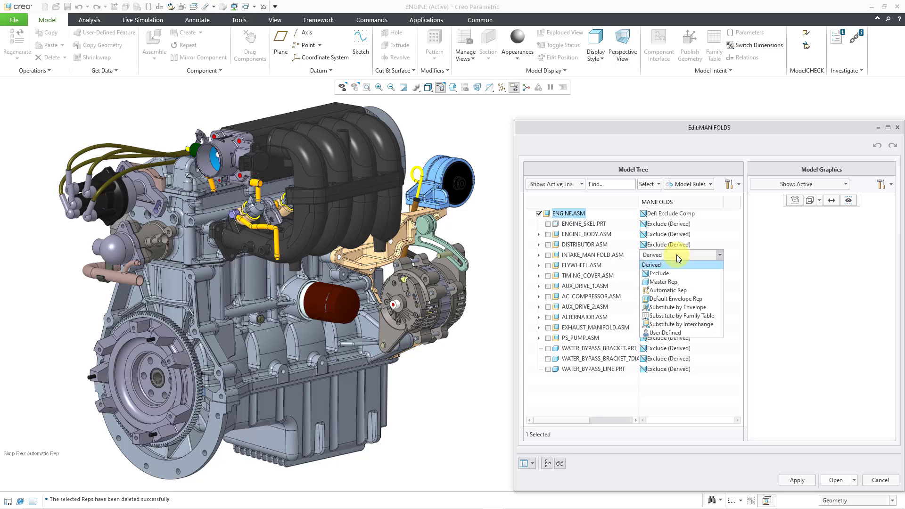
pyautogui.click(678, 283)
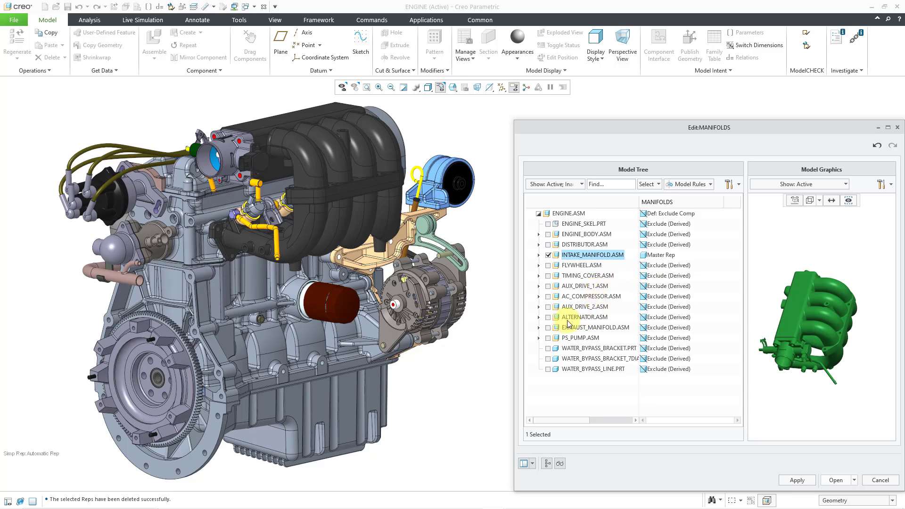
pyautogui.click(539, 328)
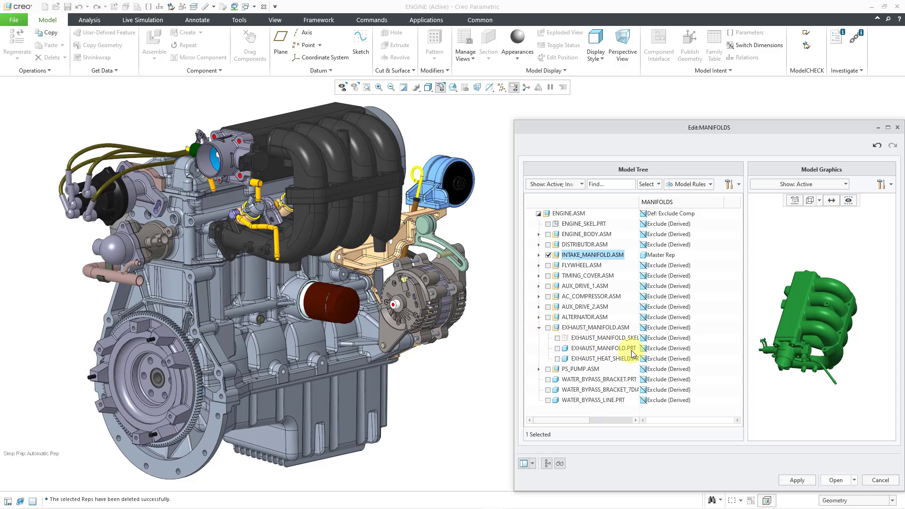
pyautogui.click(671, 352)
pyautogui.click(671, 352)
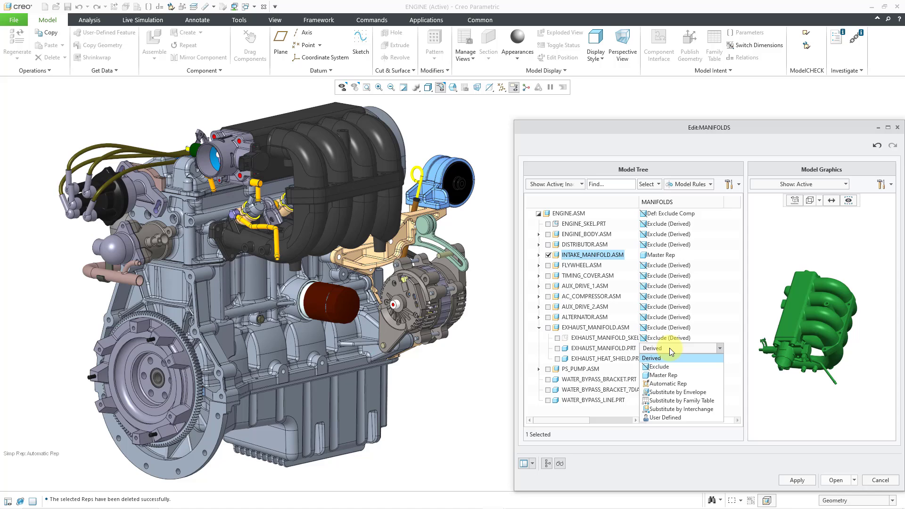
pyautogui.click(670, 376)
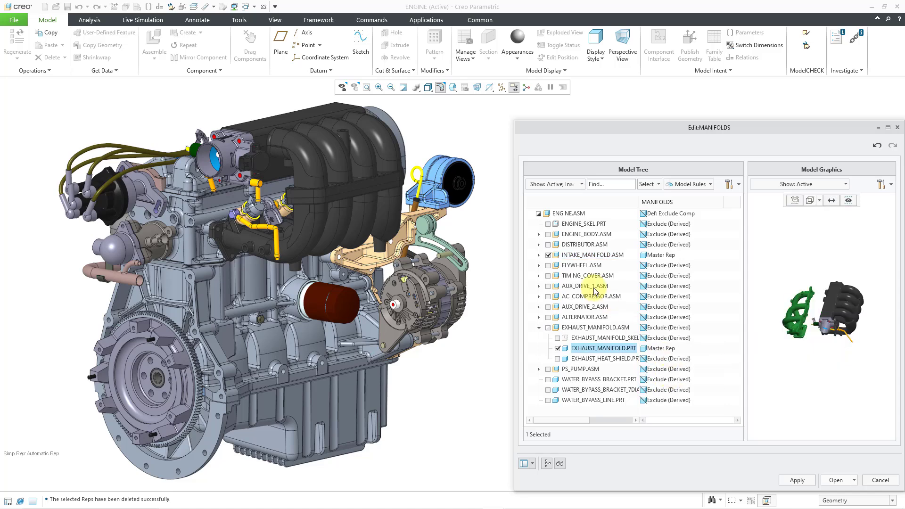
# Set CYLINDER_HEAD.ASM inside ENGINE_BODY.ASM to Automatic Rep
pyautogui.click(539, 234)
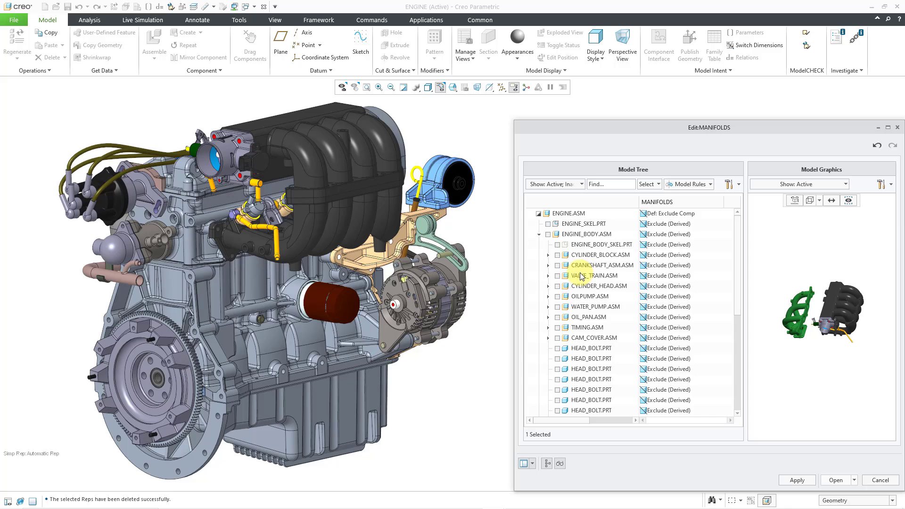
pyautogui.click(668, 286)
pyautogui.click(666, 286)
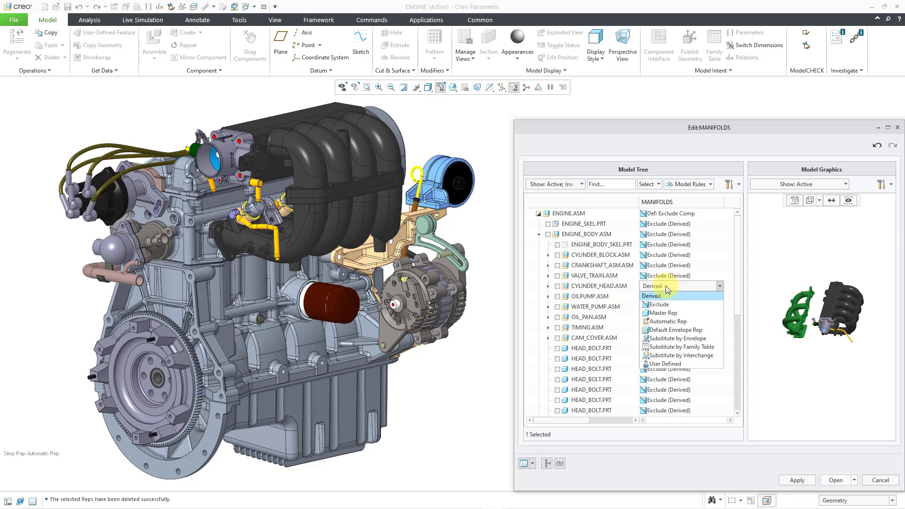
pyautogui.click(672, 319)
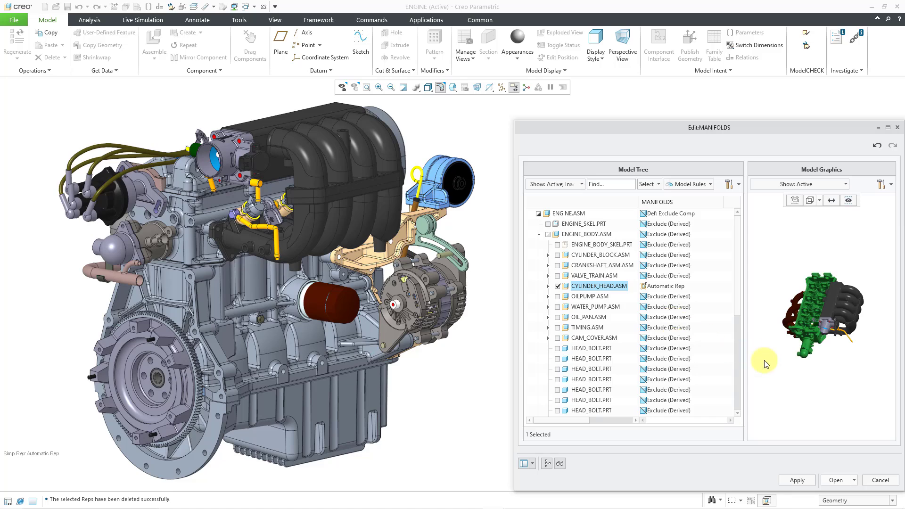
pyautogui.click(825, 381)
pyautogui.scroll(3, 821, 321)
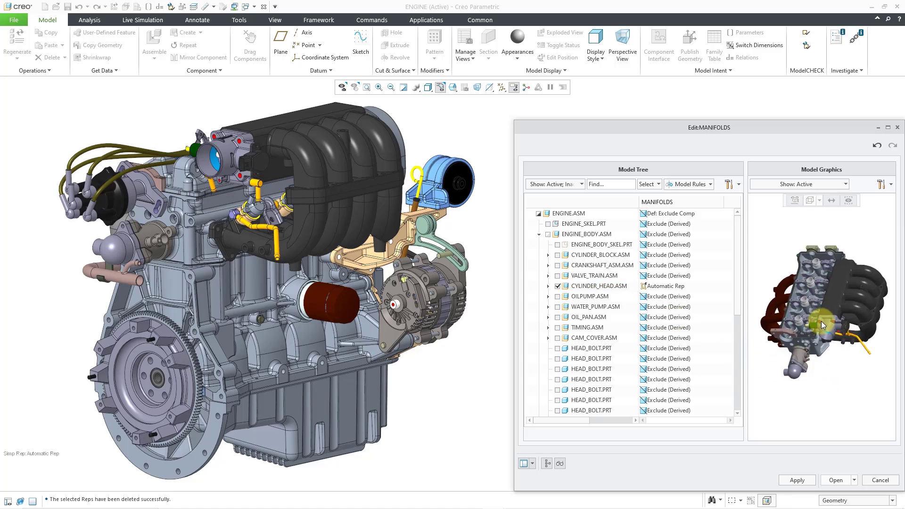
# Check the preview, then save the Manifolds rep without activating it
pyautogui.moveTo(821, 310)
pyautogui.mouseDown(button='middle')
pyautogui.moveTo(823, 283)
pyautogui.moveTo(814, 300)
pyautogui.mouseUp(button='middle')
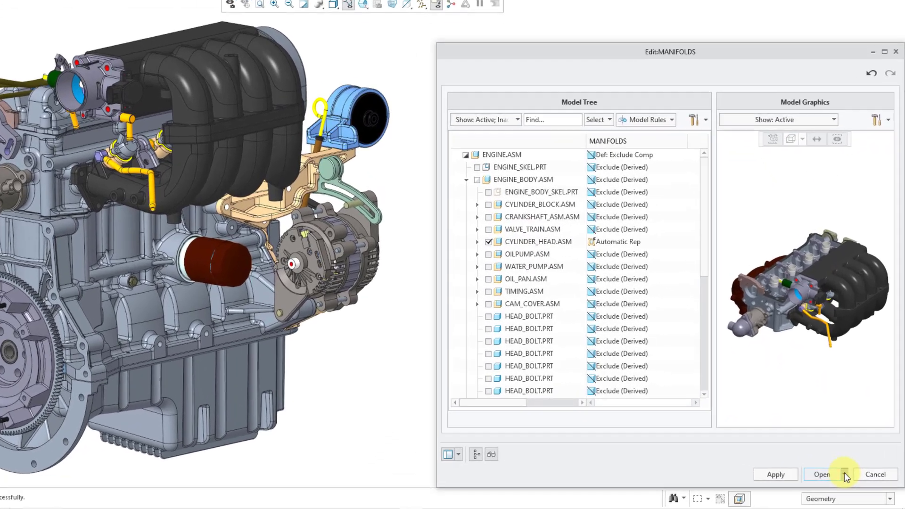
pyautogui.click(854, 480)
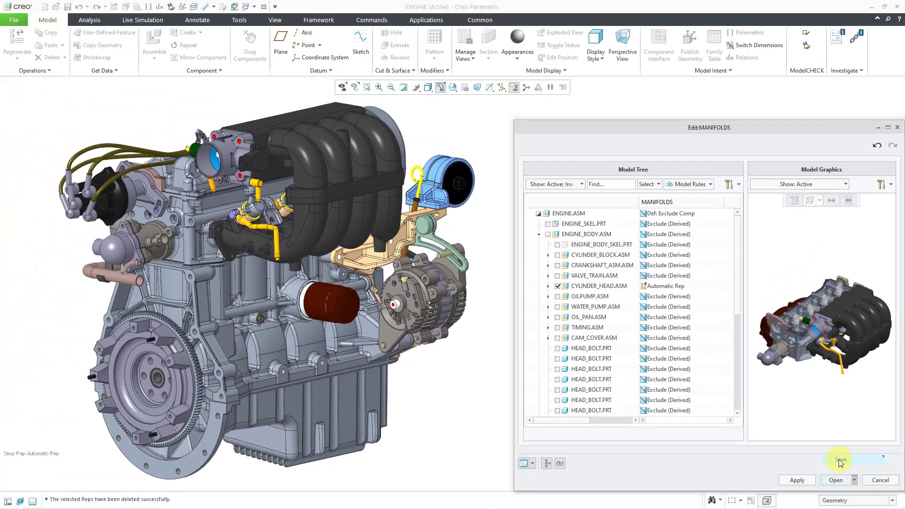
pyautogui.click(819, 445)
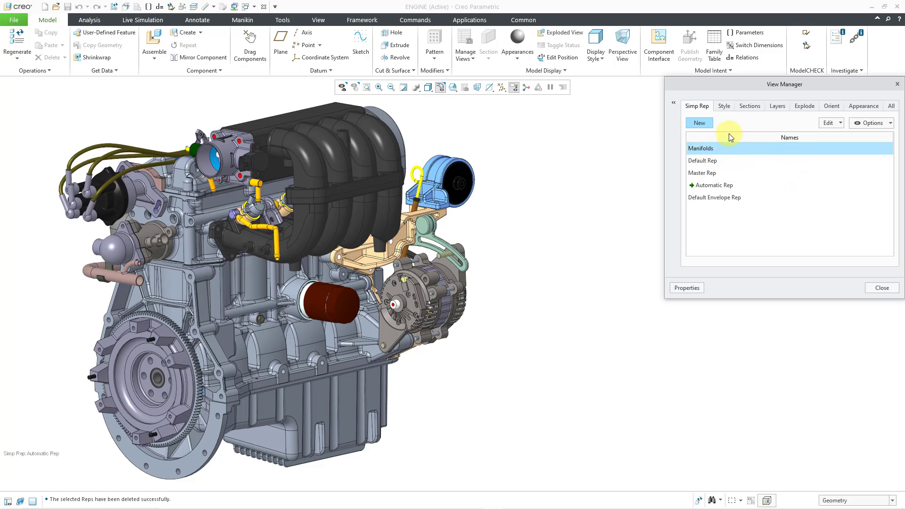
# Create a new simplified rep named 'Alternator' and start editing it
pyautogui.click(704, 124)
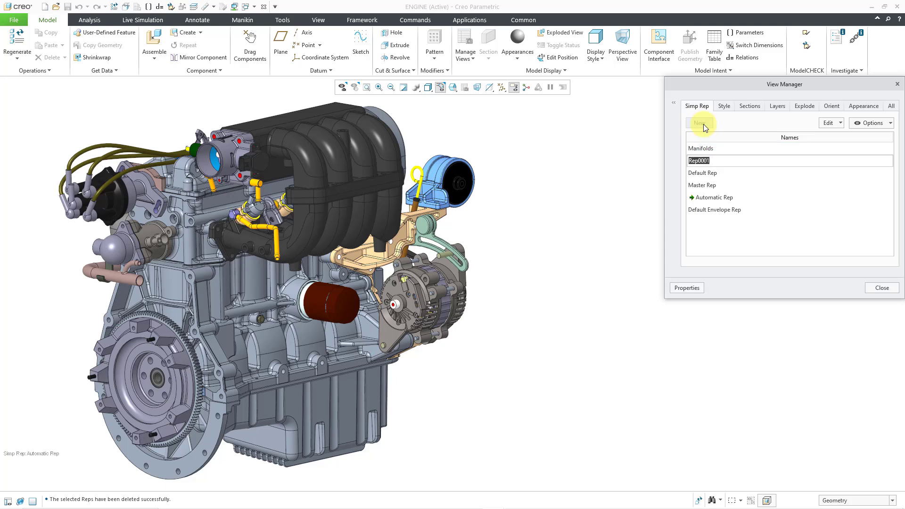
pyautogui.write('Alternator')
pyautogui.press('Return')
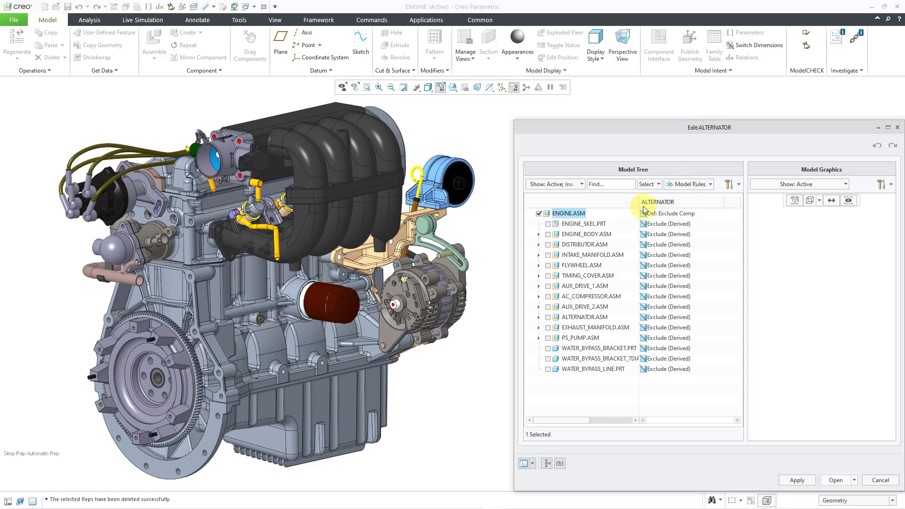
# Include ALTER_ASM.ASM, AUX_DRIVE_2.ASM and AUX_DRIVE_1.ASM as Master Rep
pyautogui.click(539, 317)
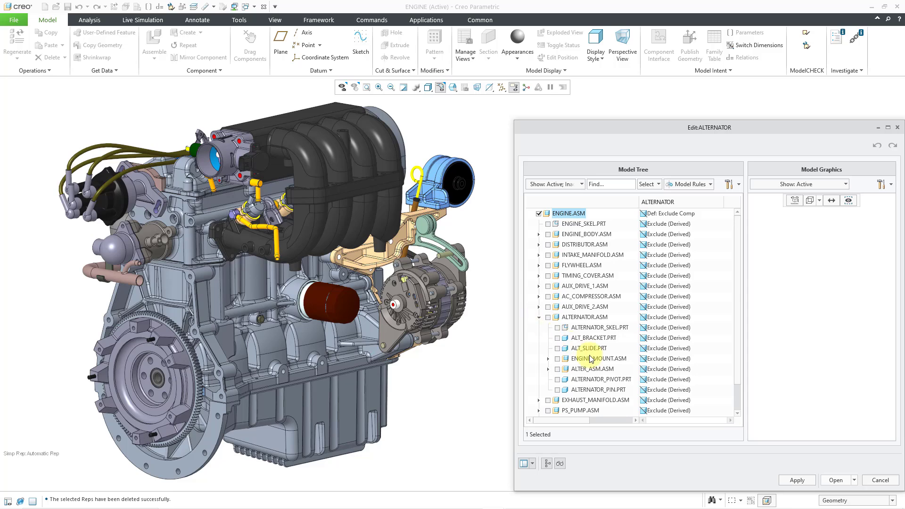
pyautogui.click(670, 371)
pyautogui.click(670, 371)
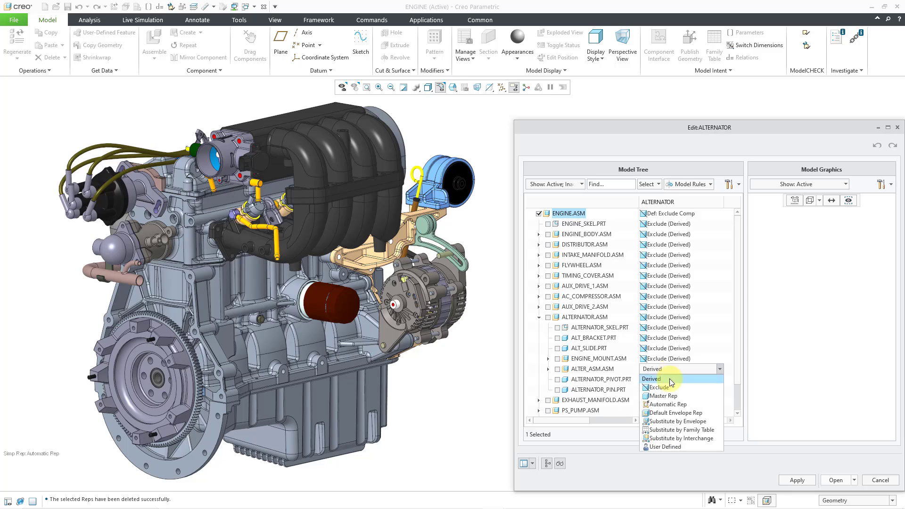
pyautogui.click(674, 397)
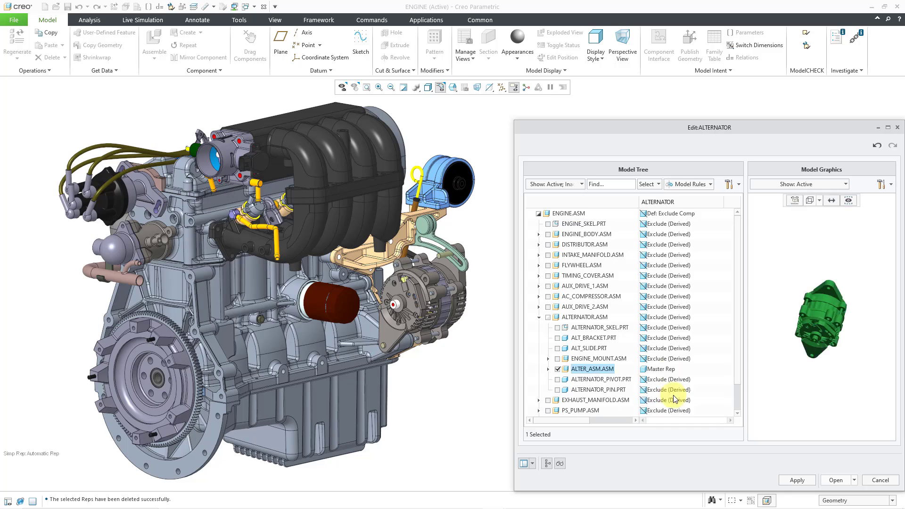
pyautogui.click(663, 310)
pyautogui.click(664, 310)
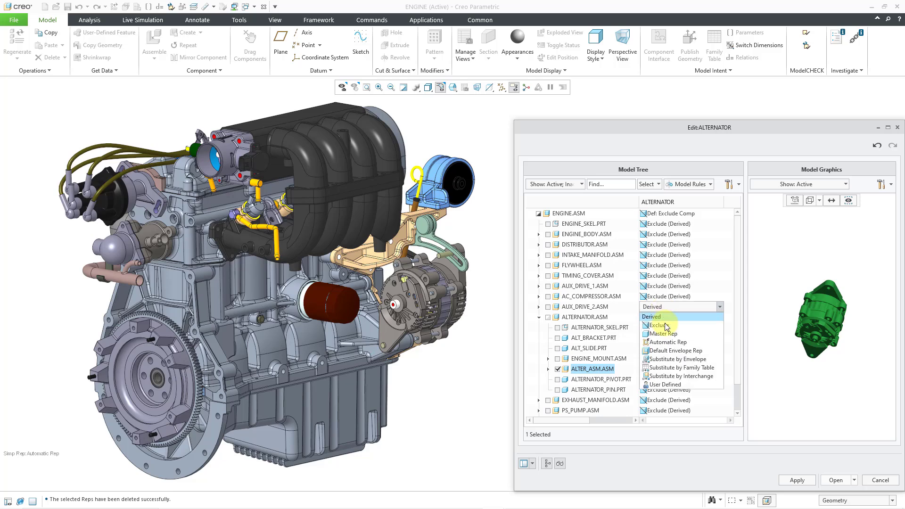
pyautogui.click(664, 317)
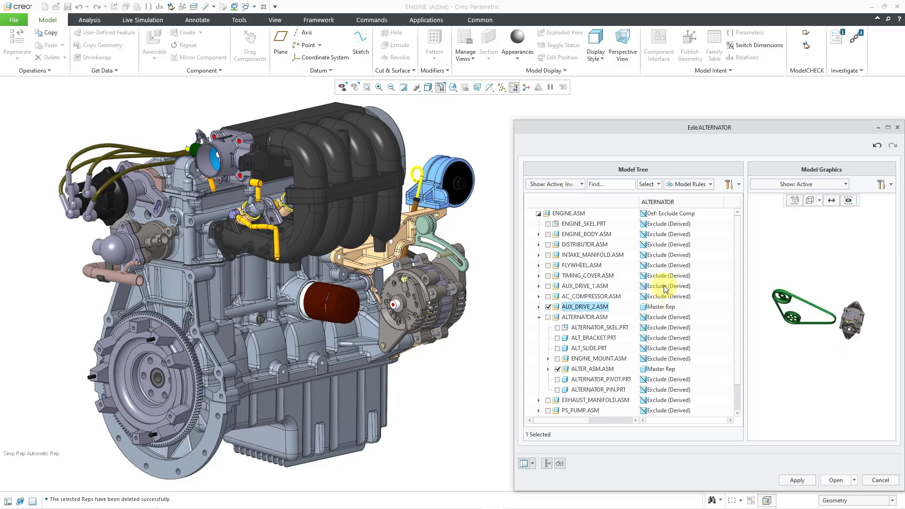
pyautogui.click(663, 286)
pyautogui.click(663, 286)
pyautogui.click(663, 313)
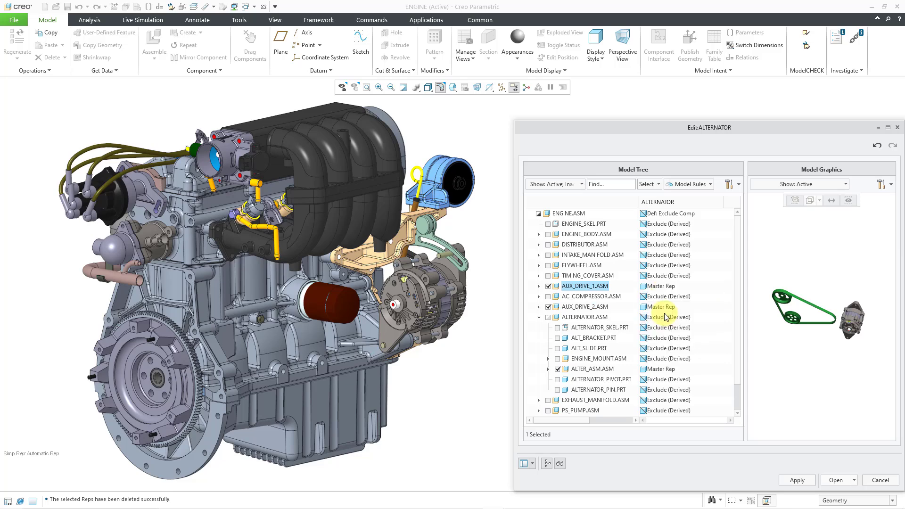
pyautogui.moveTo(825, 355); pyautogui.dragTo(818, 316, button='middle')
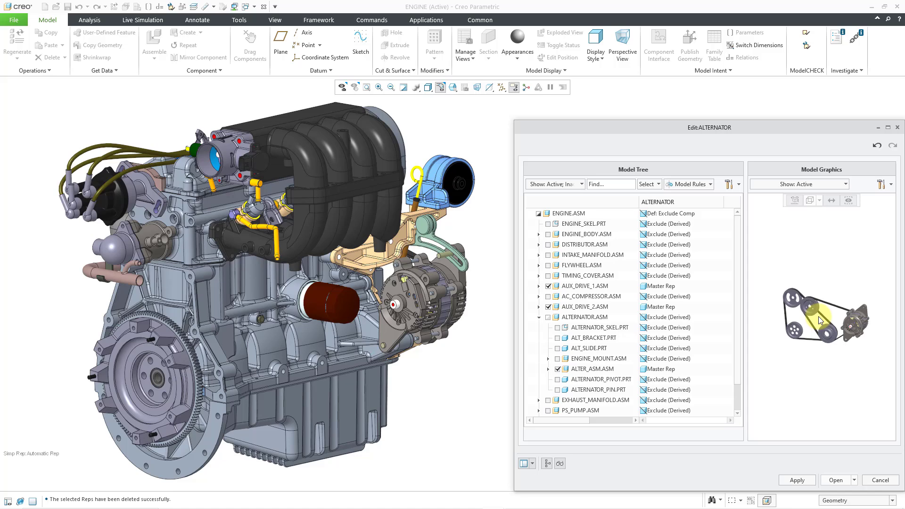
# Save the Alternator rep without activating it and close View Manager
pyautogui.click(855, 480)
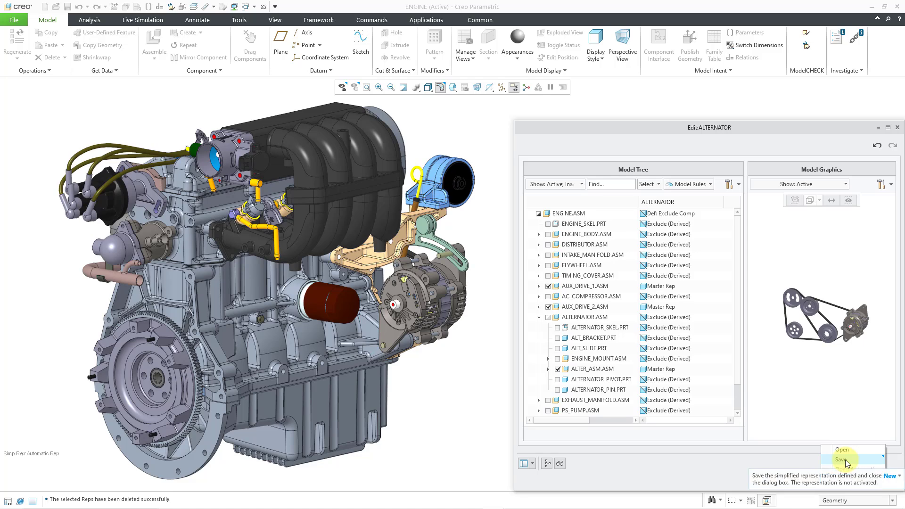
pyautogui.click(845, 459)
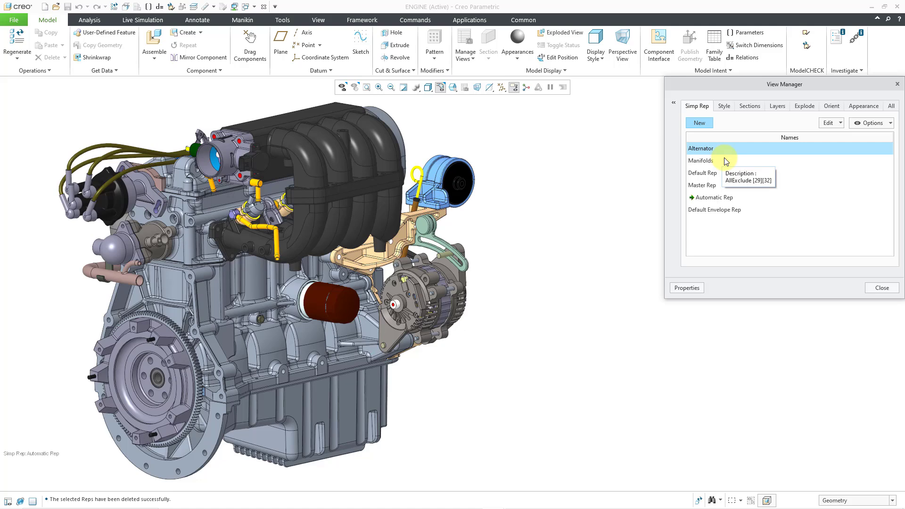
pyautogui.click(878, 288)
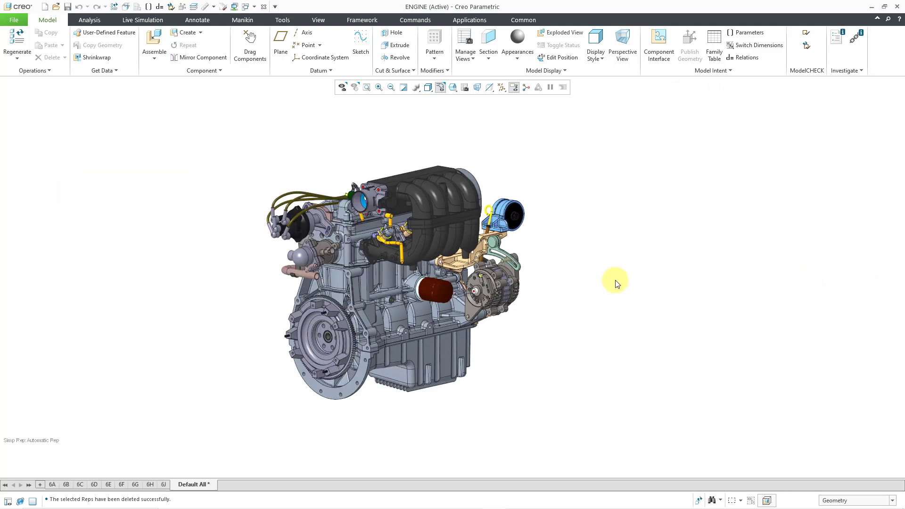
pyautogui.scroll(2, 431, 268)
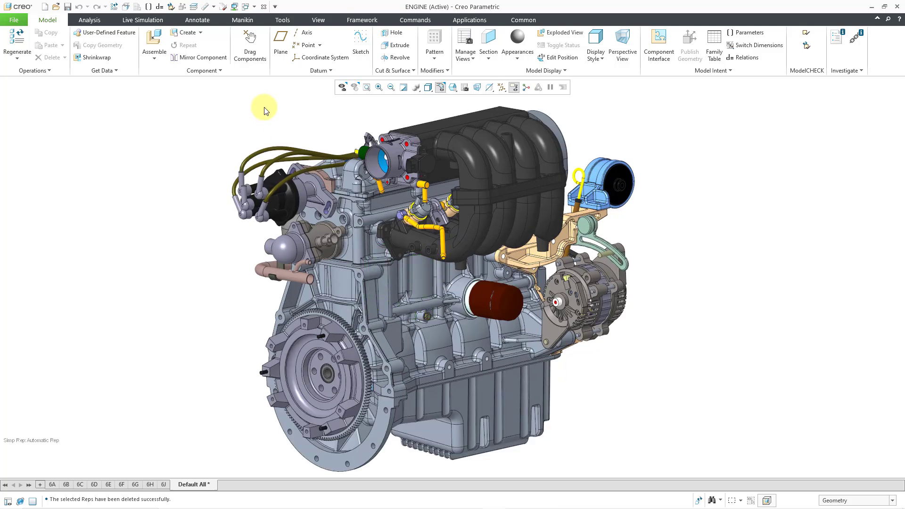
# Make Manifolds the active simplified rep, then close View Manager
pyautogui.click(468, 41)
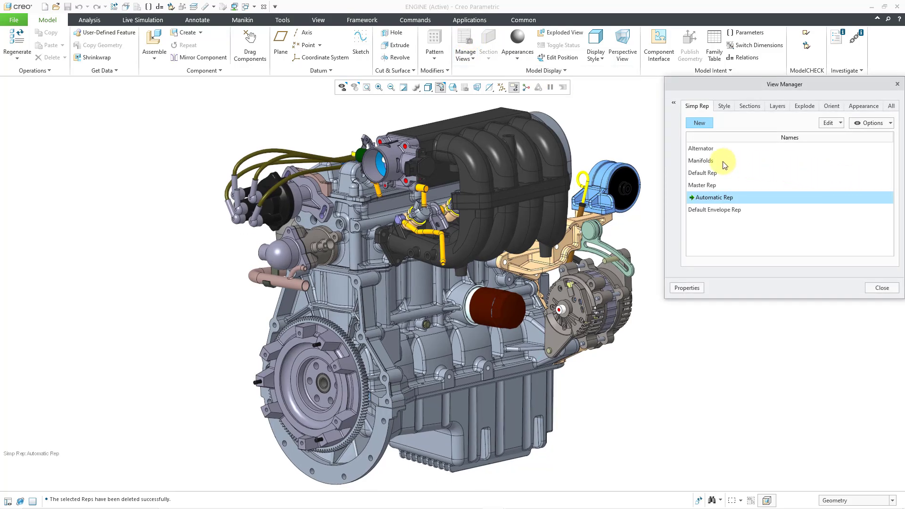
pyautogui.click(711, 163)
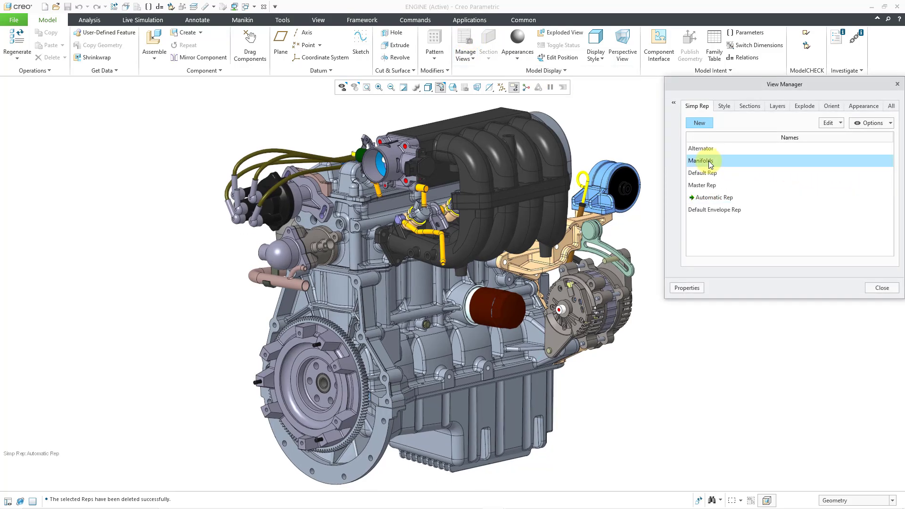
pyautogui.doubleClick(710, 162)
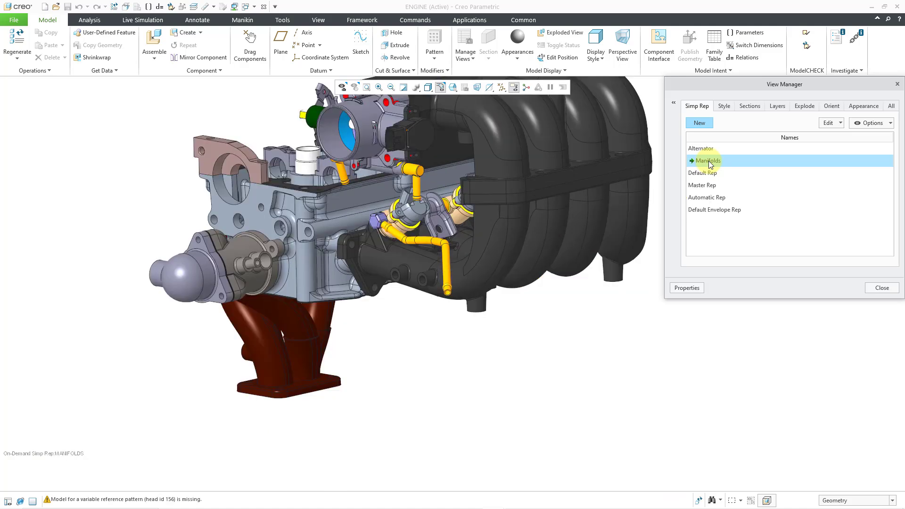
pyautogui.scroll(-2, 461, 360)
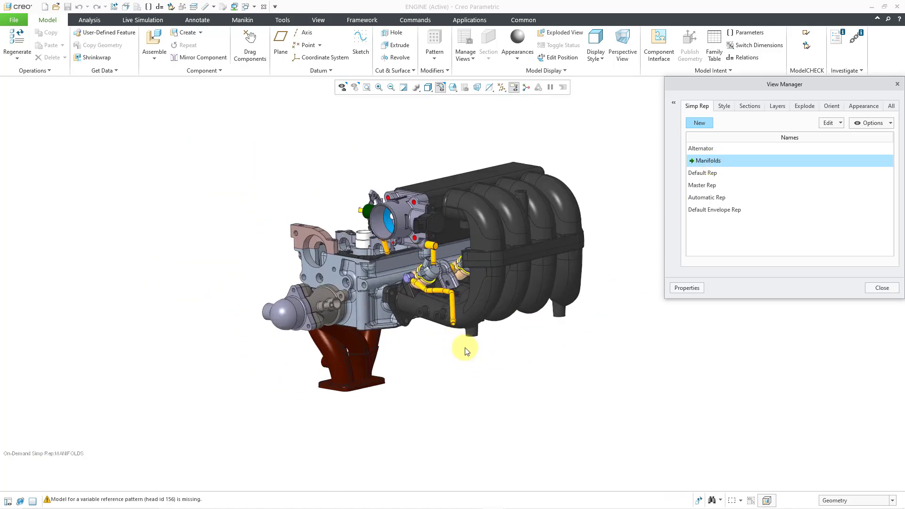
pyautogui.click(881, 290)
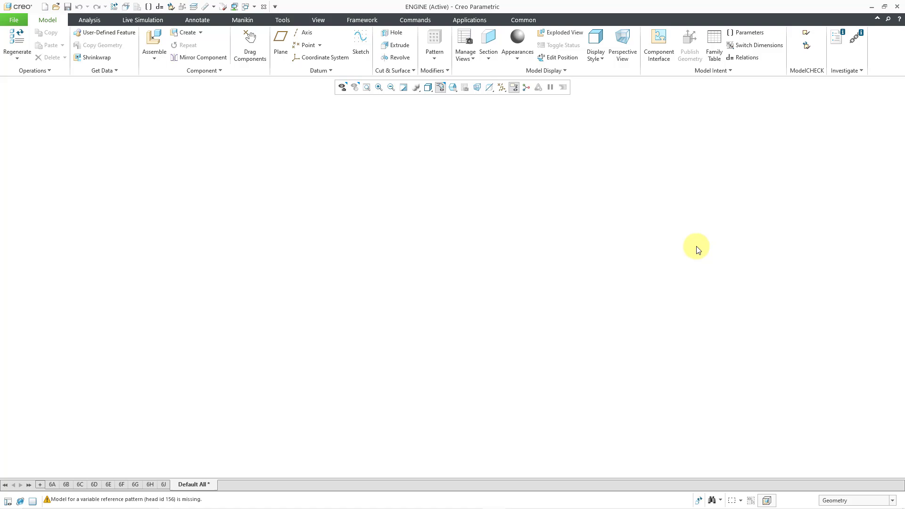